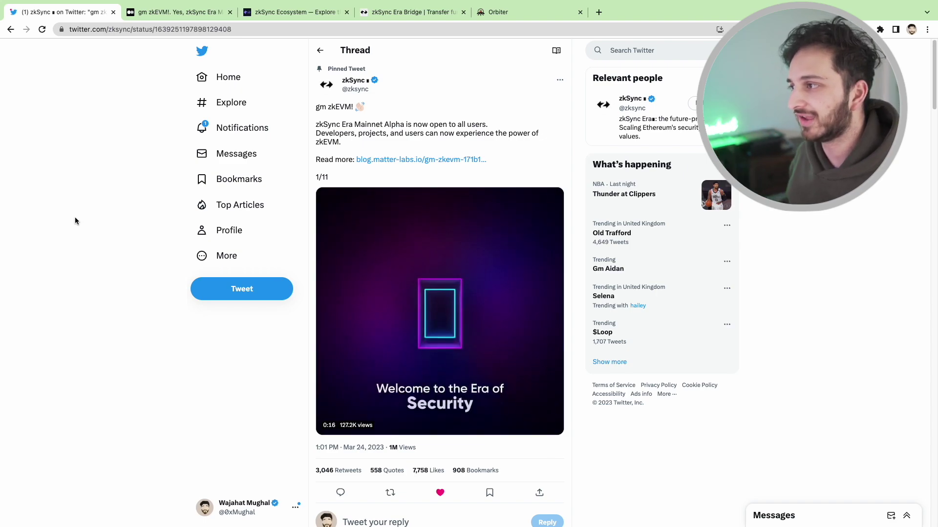
# Read partway through the Medium 'gm zkEVM!' post on zkSync Era Mainnet, then return to its top
pyautogui.click(183, 11)
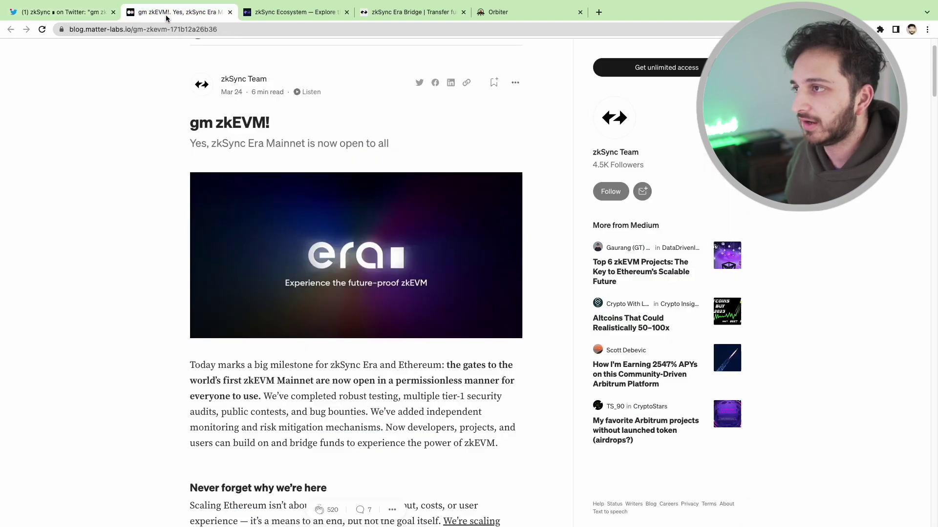
pyautogui.scroll(-5, 160, 263)
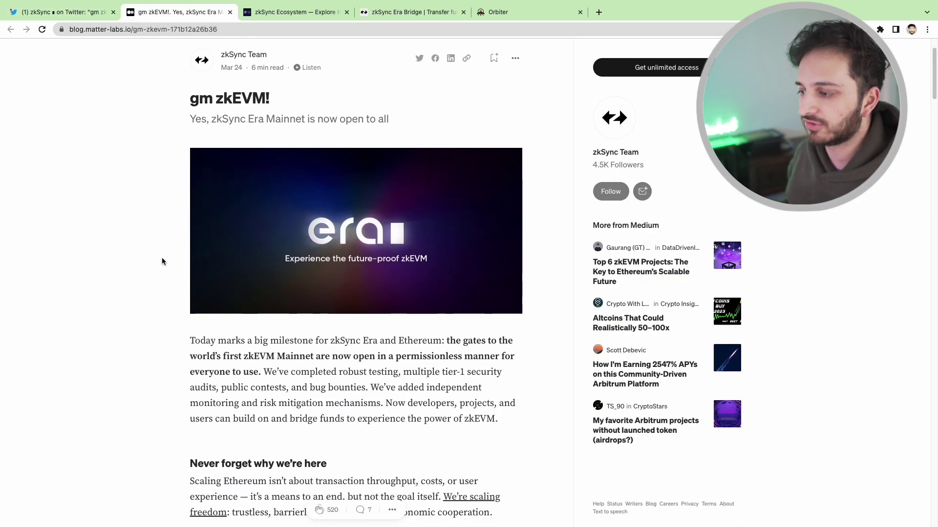
pyautogui.scroll(-10, 161, 264)
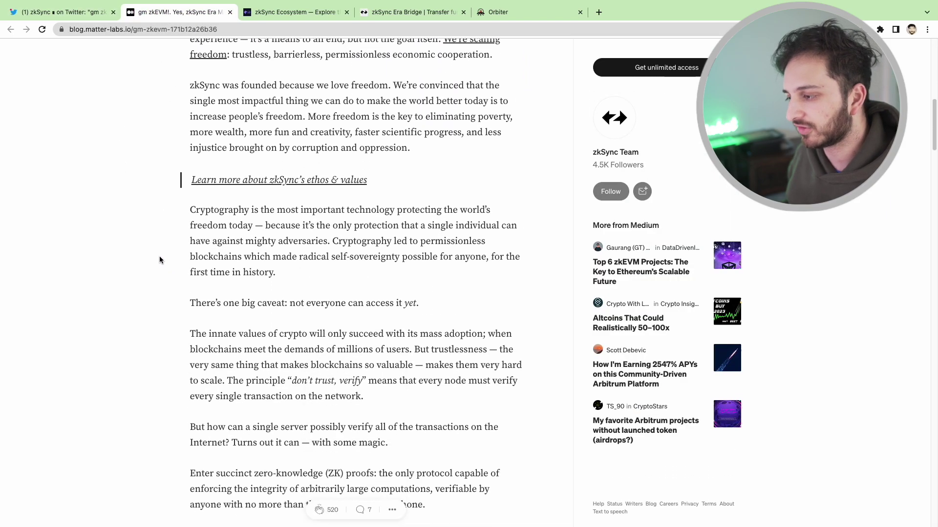
pyautogui.scroll(-3, 154, 255)
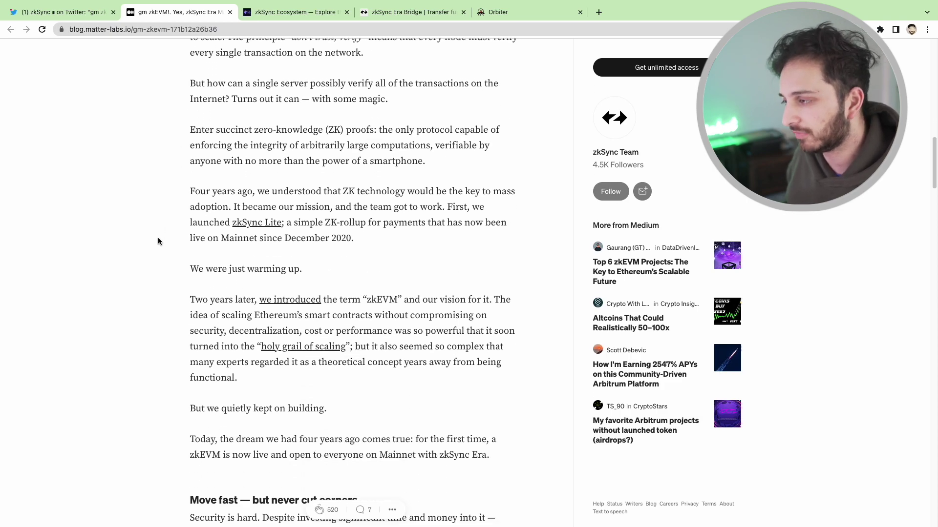
pyautogui.scroll(-5, 158, 241)
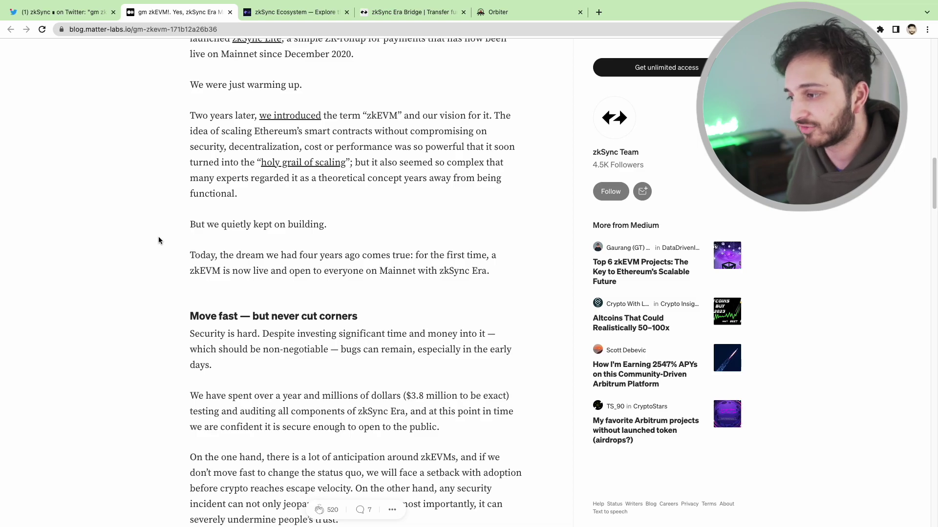
pyautogui.scroll(15, 159, 239)
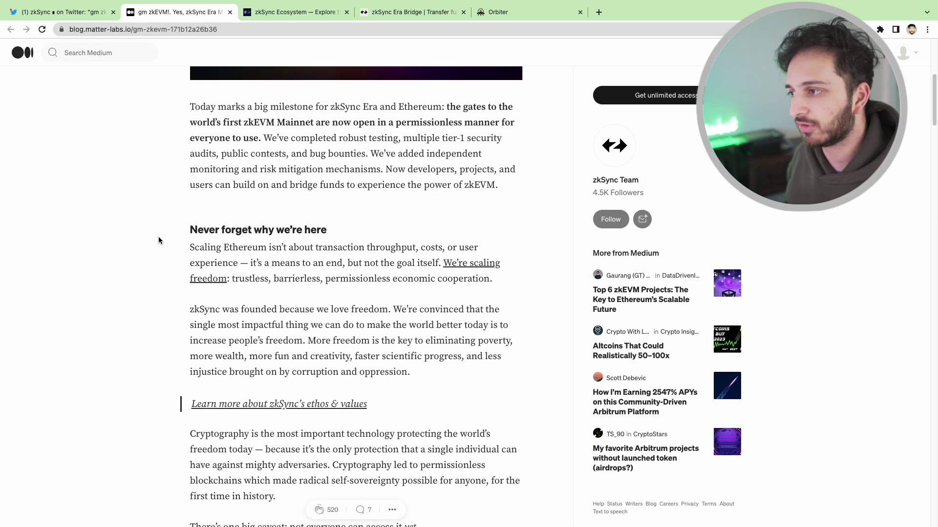
pyautogui.scroll(1, 158, 240)
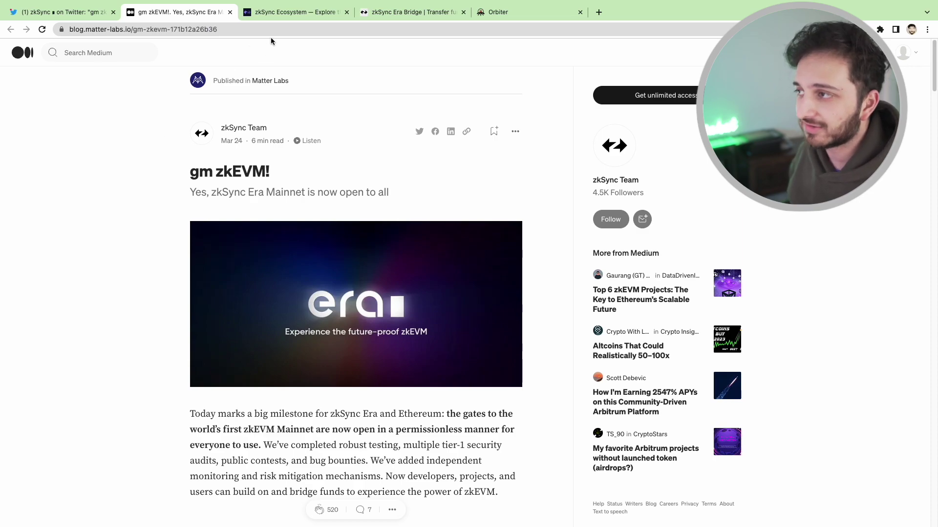
# Browse the zkSync Ecosystem project cards from Balancer down to Orbiter Finance and Hop Protocol
pyautogui.click(285, 14)
pyautogui.scroll(8, 105, 199)
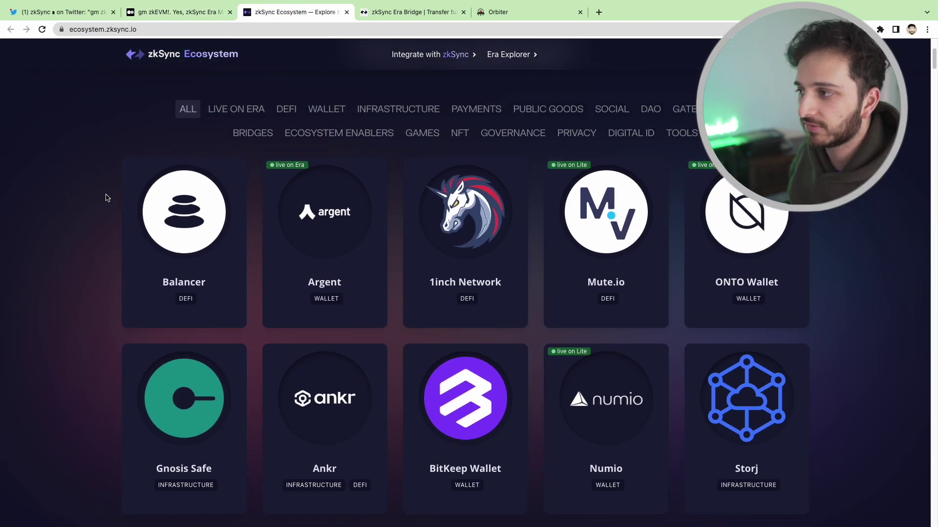
pyautogui.scroll(-2, 103, 216)
pyautogui.scroll(-13, 519, 212)
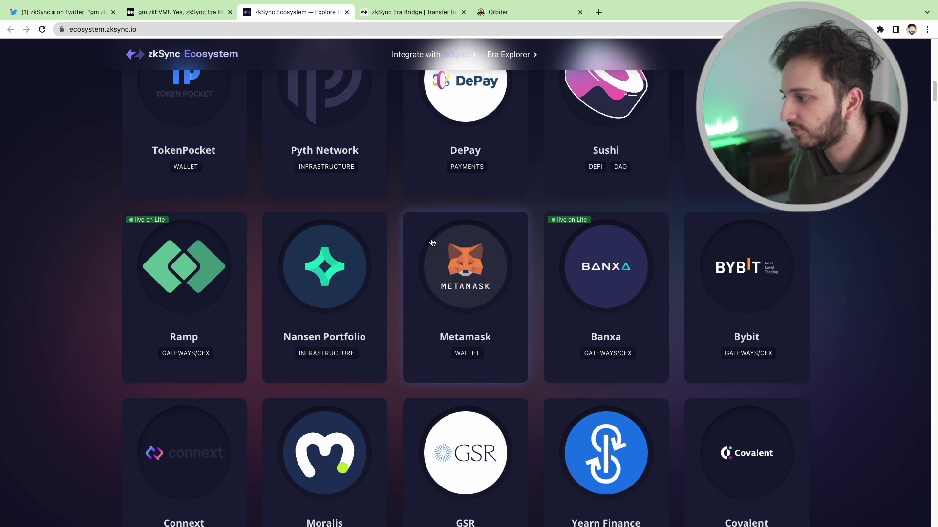
pyautogui.scroll(-6, 415, 241)
pyautogui.scroll(-6, 528, 241)
pyautogui.scroll(-12, 492, 243)
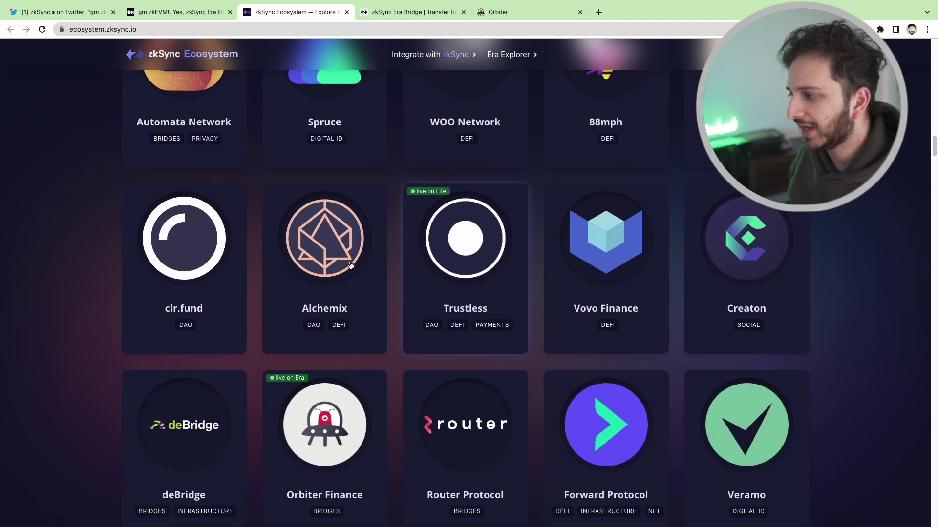
pyautogui.scroll(-12, 492, 242)
pyautogui.scroll(-3, 437, 258)
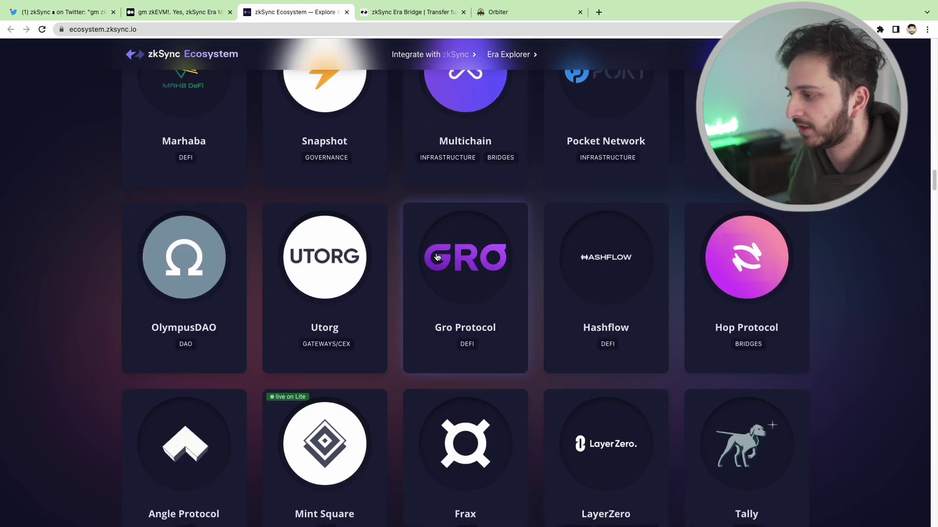
pyautogui.scroll(-3, 462, 286)
pyautogui.scroll(20, 461, 286)
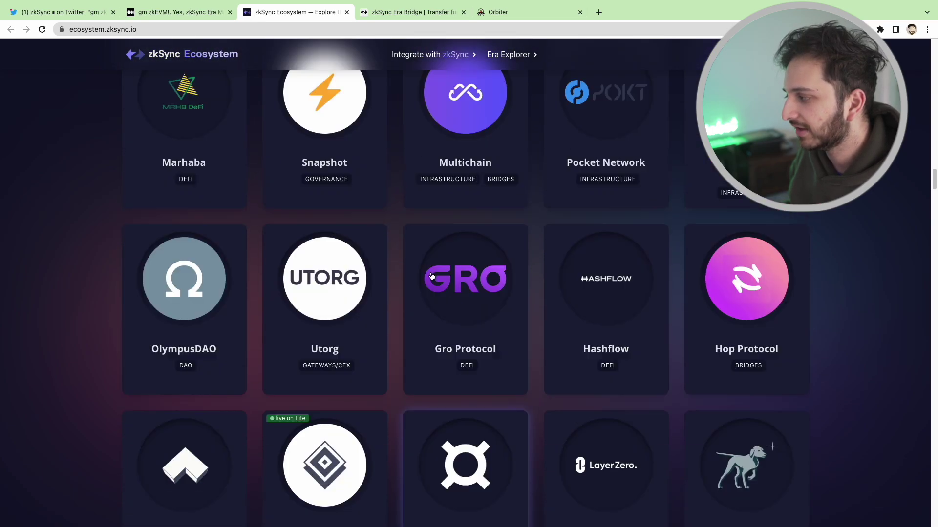
pyautogui.scroll(15, 432, 276)
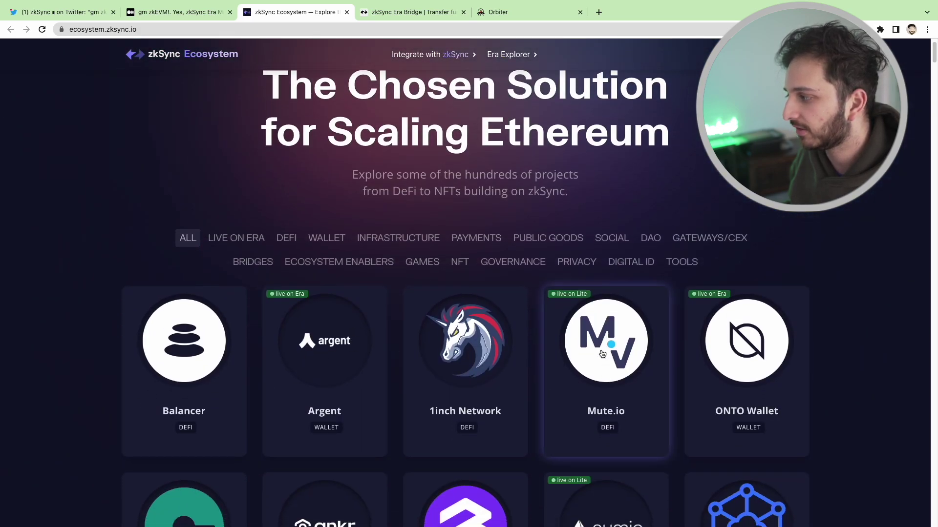
pyautogui.scroll(-2, 294, 328)
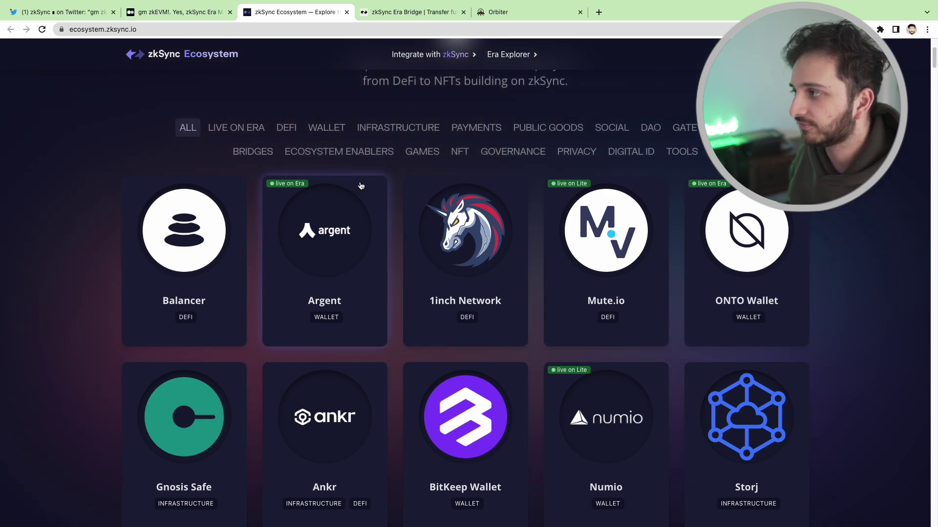
# On the zkSync Era Bridge, check the Withdraw side, then return to the Ethereum-to-zkSync Era Deposit form
pyautogui.click(410, 15)
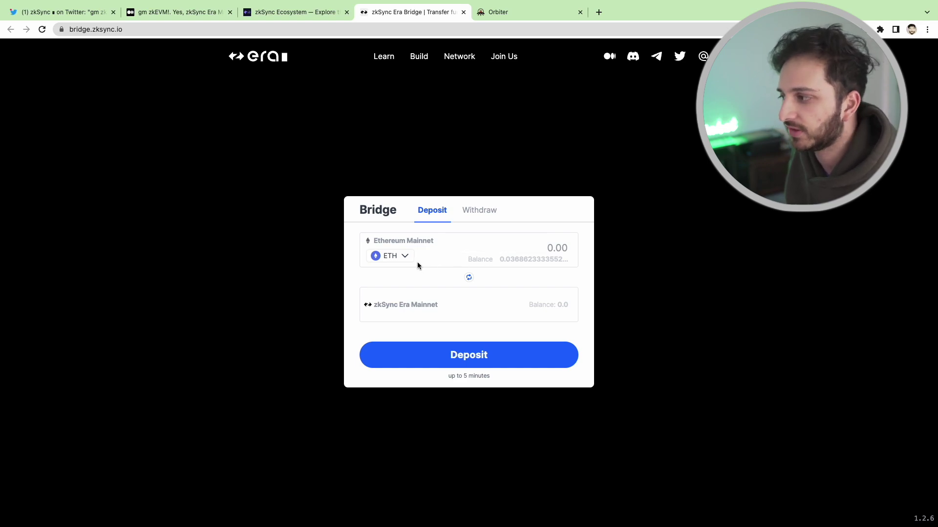
pyautogui.click(506, 240)
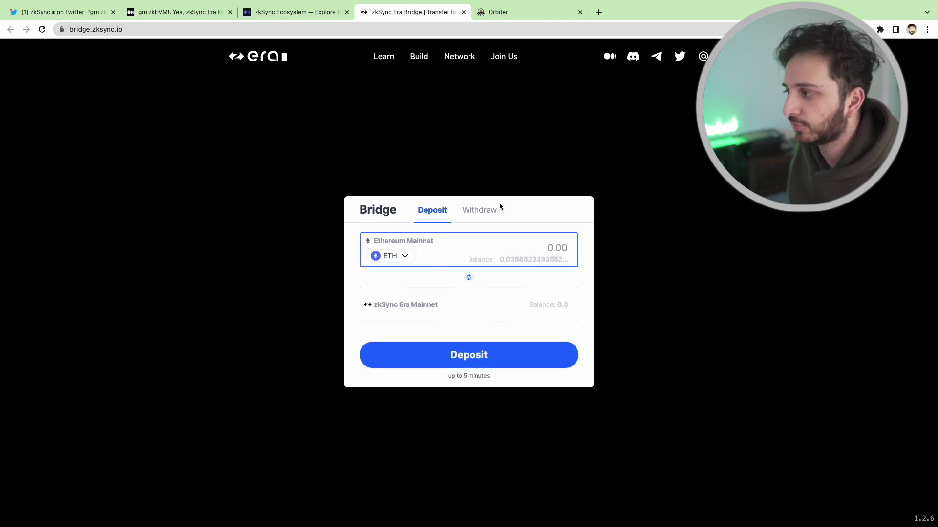
pyautogui.click(481, 211)
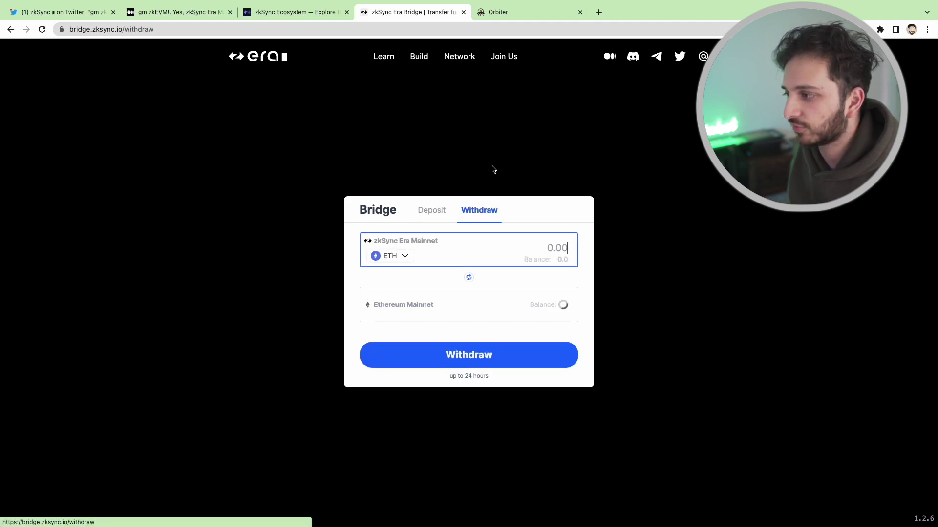
pyautogui.click(429, 213)
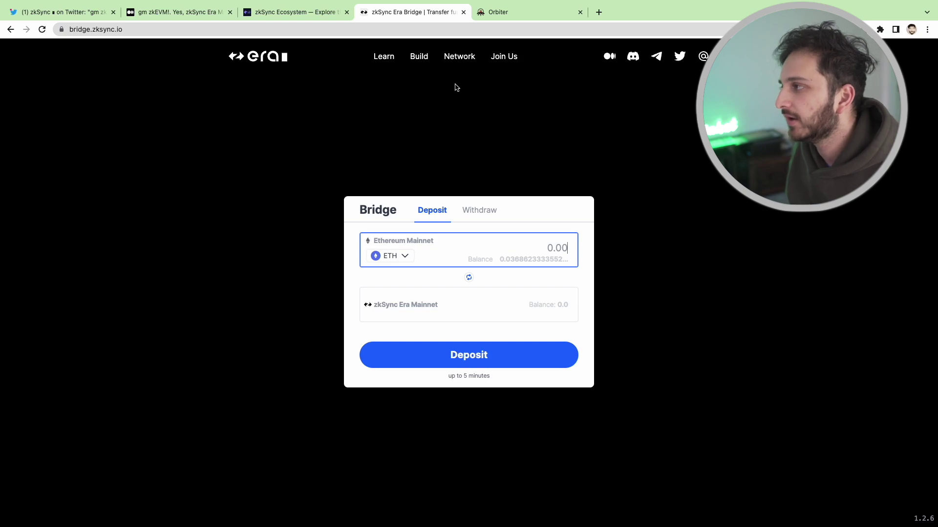
# On Orbiter's Arbitrum-to-zkSync Era ETH bridge, browse the From chain list of supported networks
pyautogui.click(500, 12)
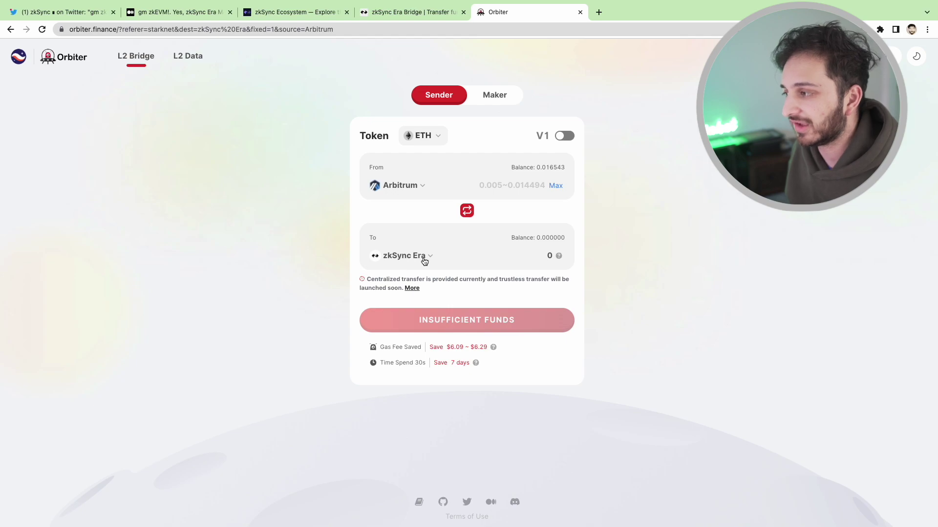
pyautogui.click(415, 191)
pyautogui.scroll(-3, 456, 314)
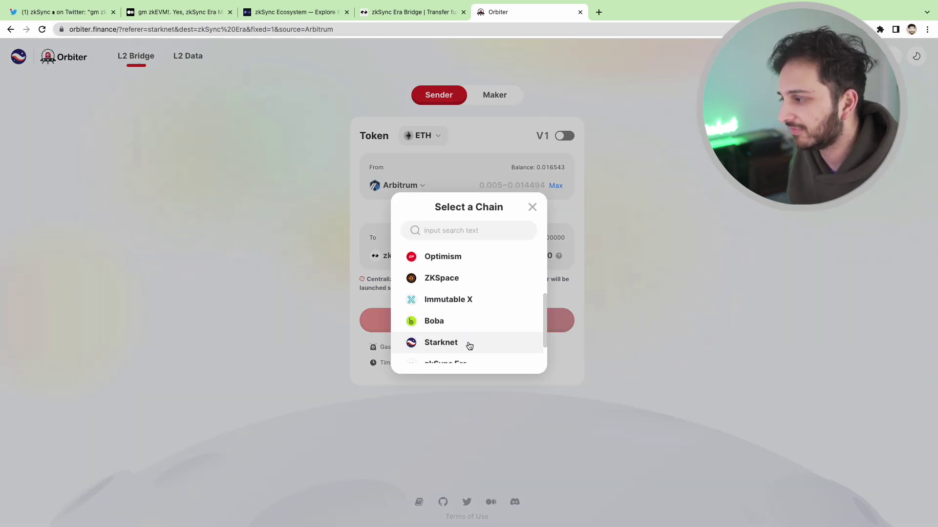
pyautogui.scroll(3, 461, 300)
pyautogui.scroll(-3, 460, 303)
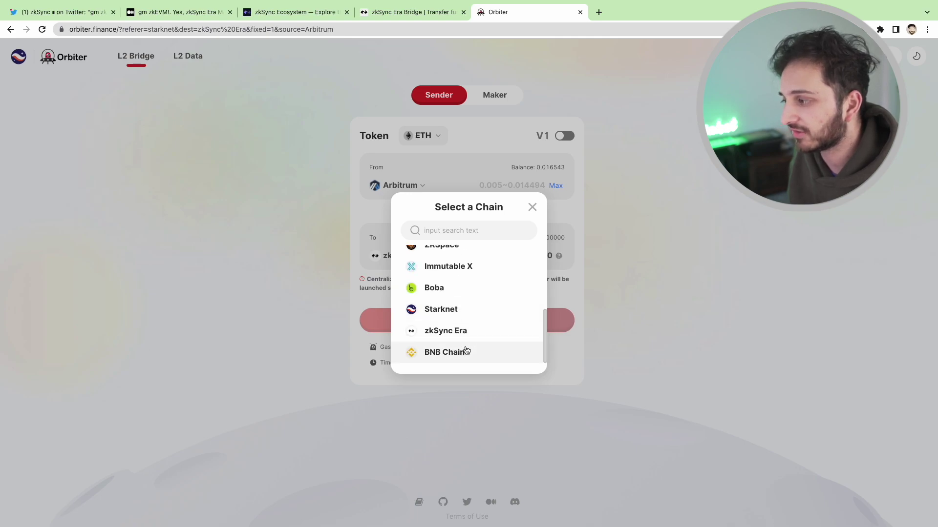
pyautogui.scroll(5, 461, 325)
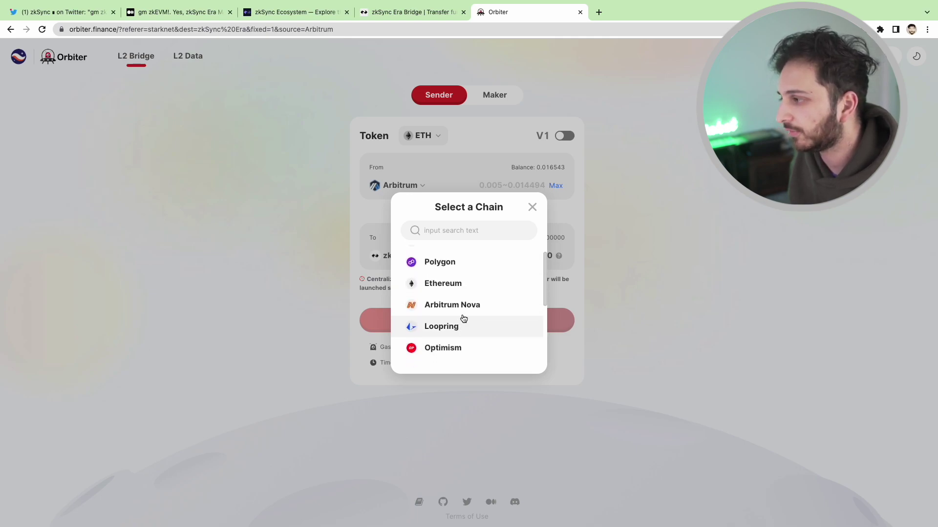
pyautogui.scroll(-4, 464, 300)
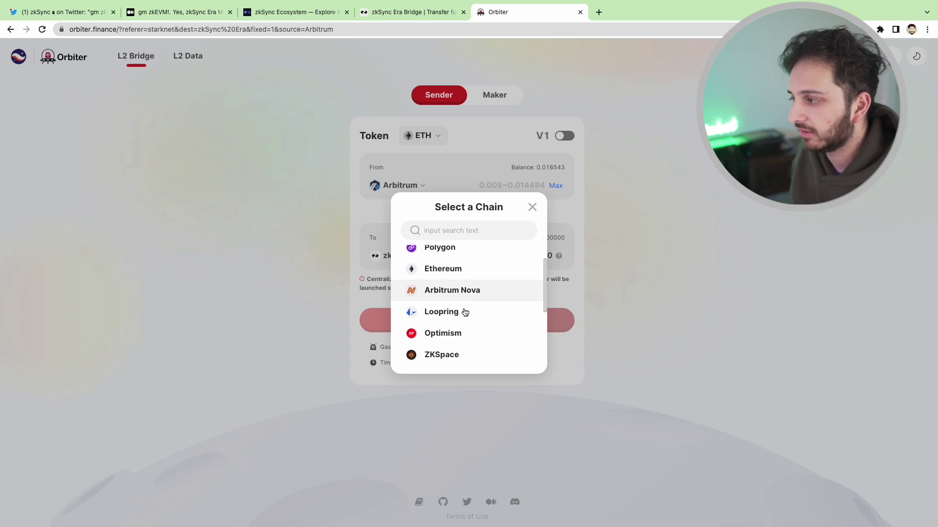
pyautogui.scroll(-2, 465, 313)
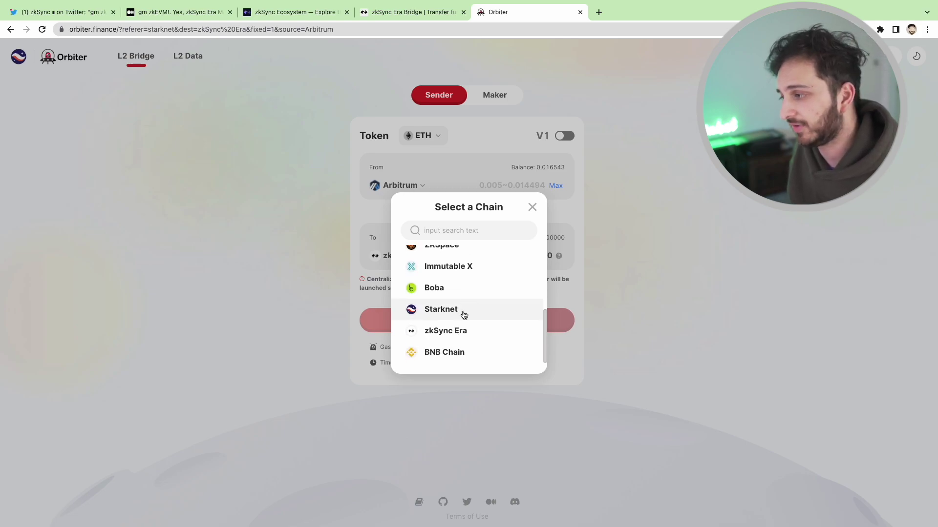
pyautogui.scroll(5, 464, 315)
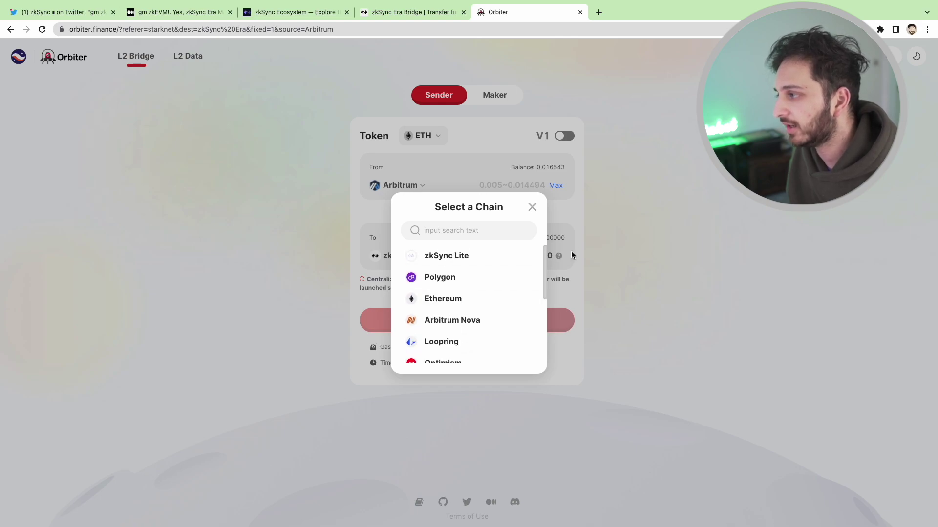
# Close the chain list keeping Arbitrum as the source and enter 0.005 ETH as the amount
pyautogui.click(531, 208)
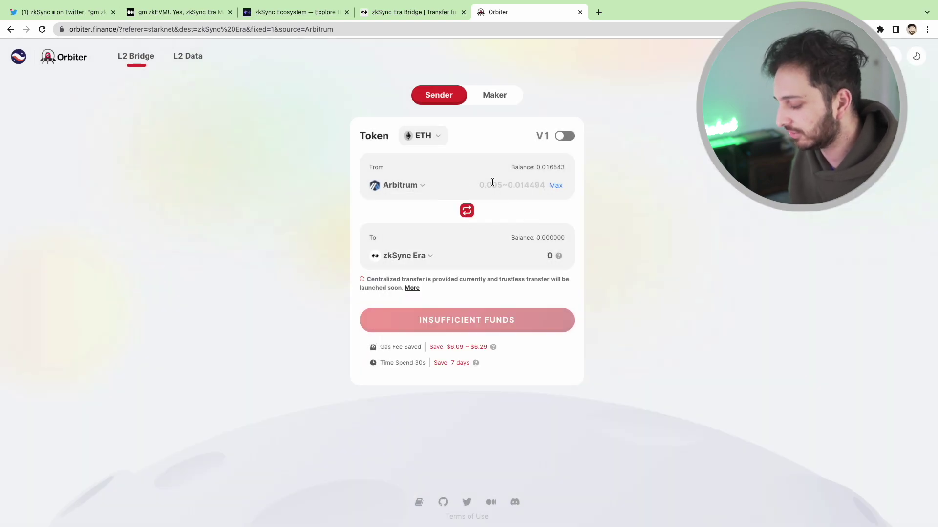
pyautogui.write('0.')
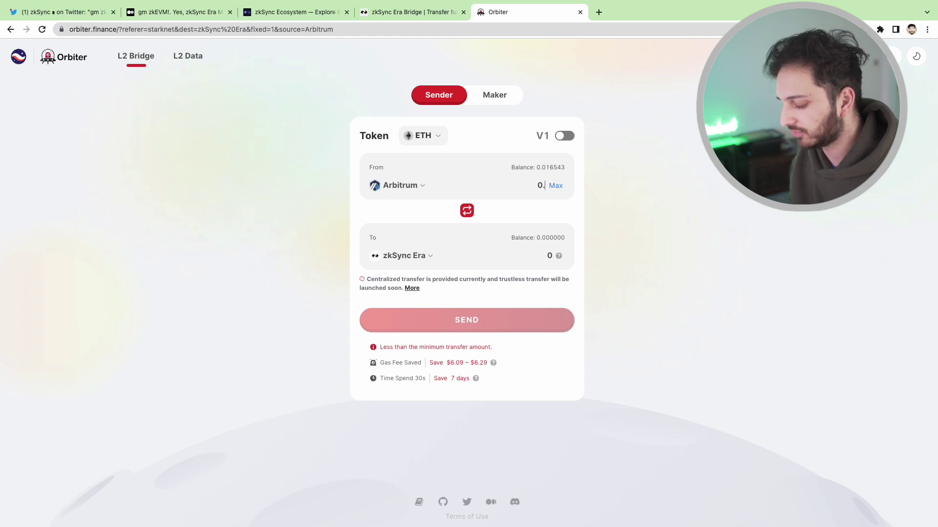
pyautogui.write('005')
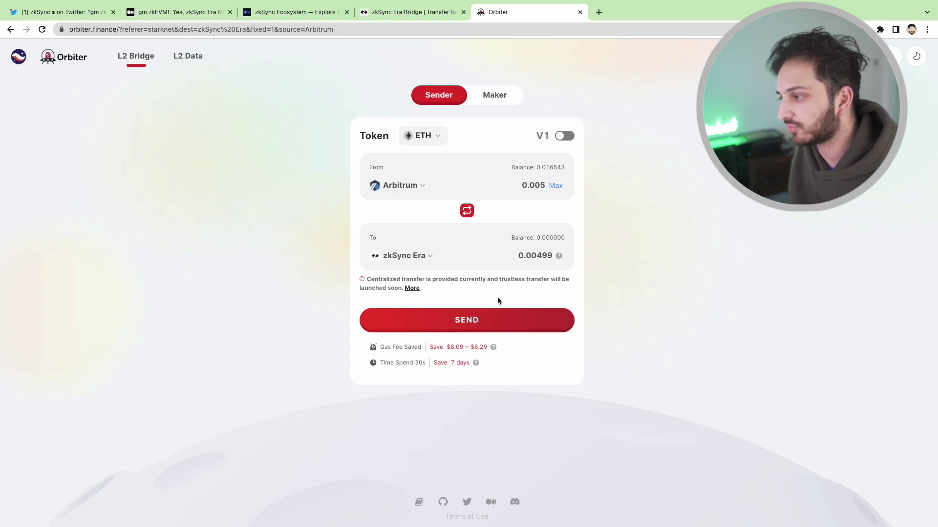
# Send and confirm the 0.005 ETH Arbitrum-to-zkSync Era transfer, waiting until it shows Completed
pyautogui.click(497, 322)
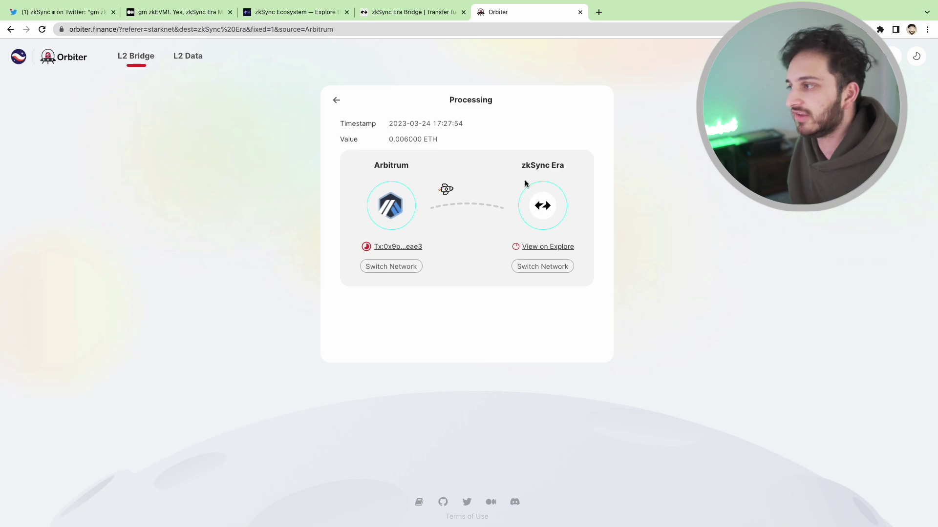
# Go back to the zkSync Ecosystem directory and scroll down to Gitcoin, Sushi, Metamask, Moralis and Yearn Finance
pyautogui.click(385, 12)
pyautogui.click(294, 14)
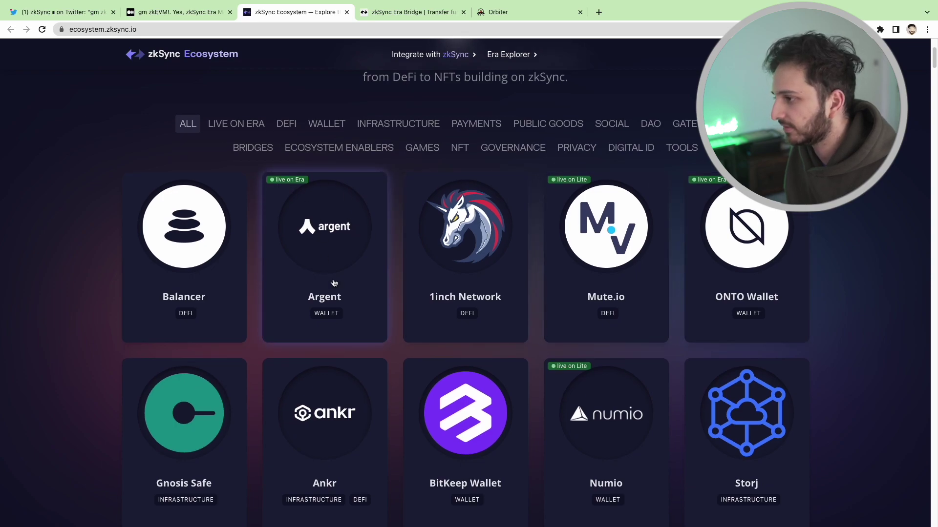
pyautogui.scroll(-5, 352, 288)
pyautogui.scroll(-4, 353, 291)
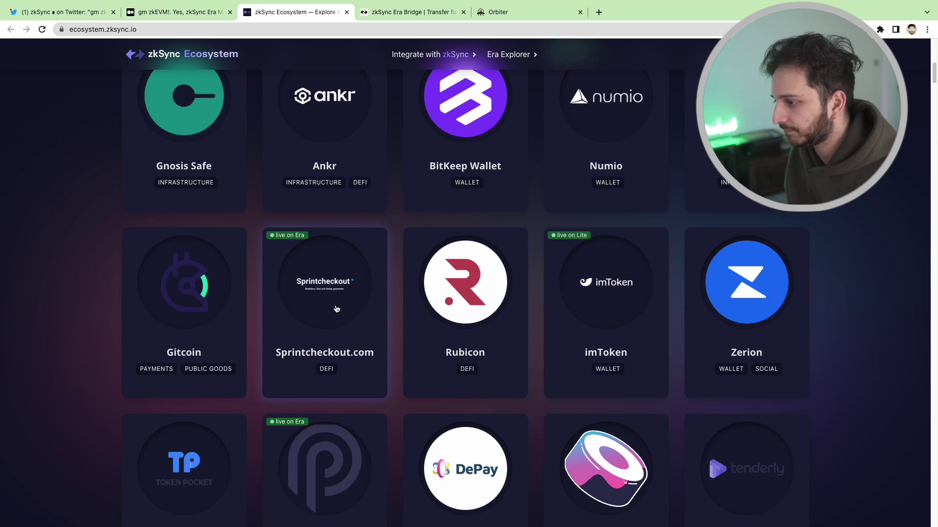
pyautogui.scroll(-6, 361, 261)
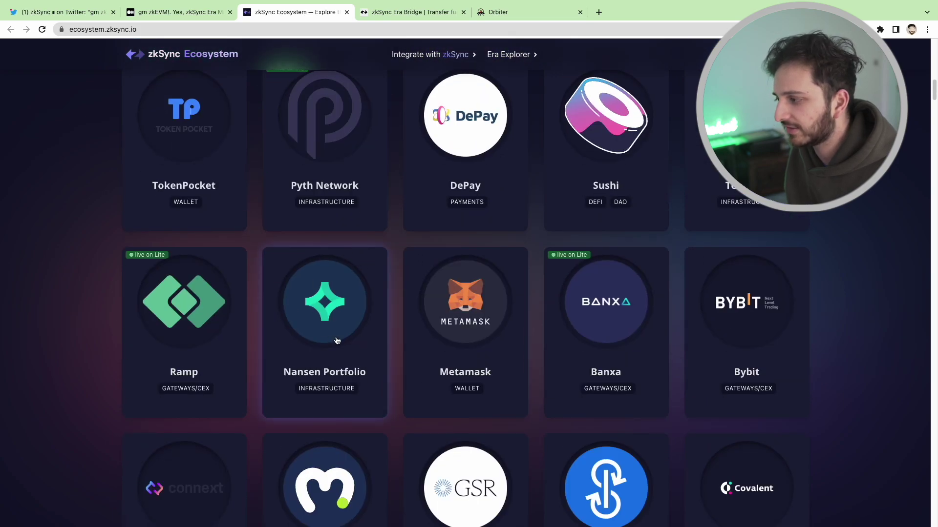
pyautogui.scroll(-5, 335, 339)
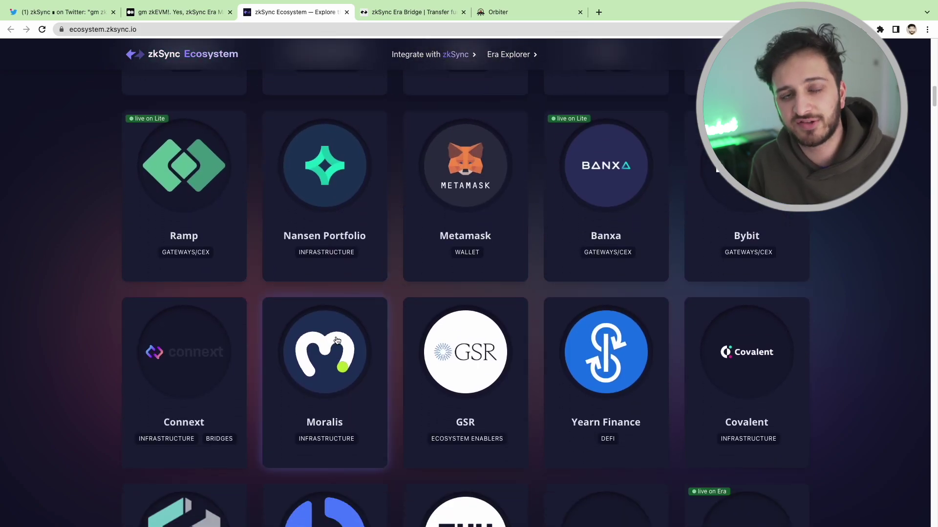